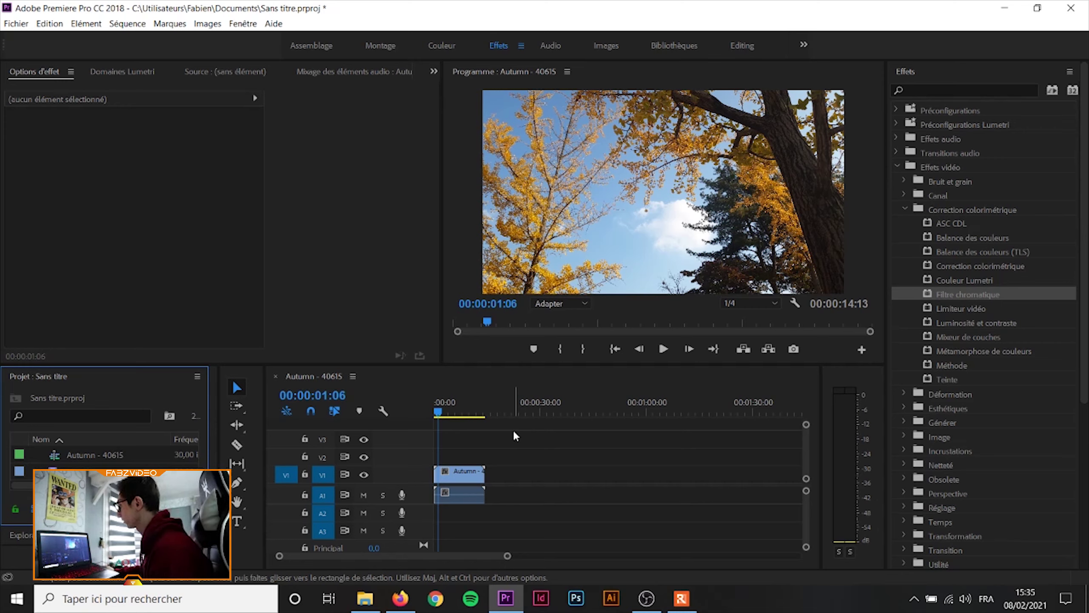
left_click(435, 411)
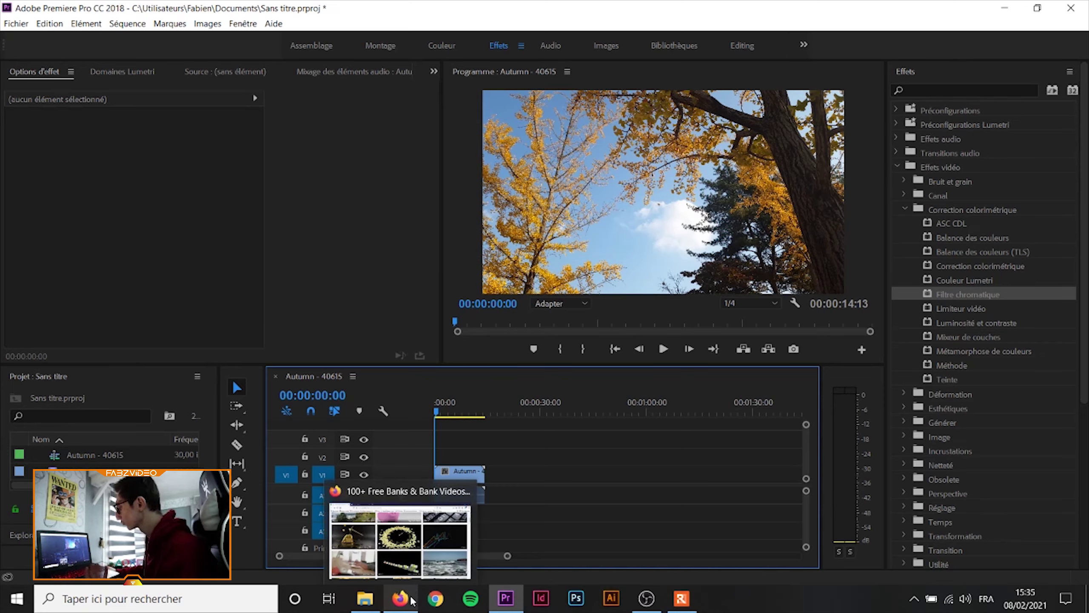
left_click(412, 601)
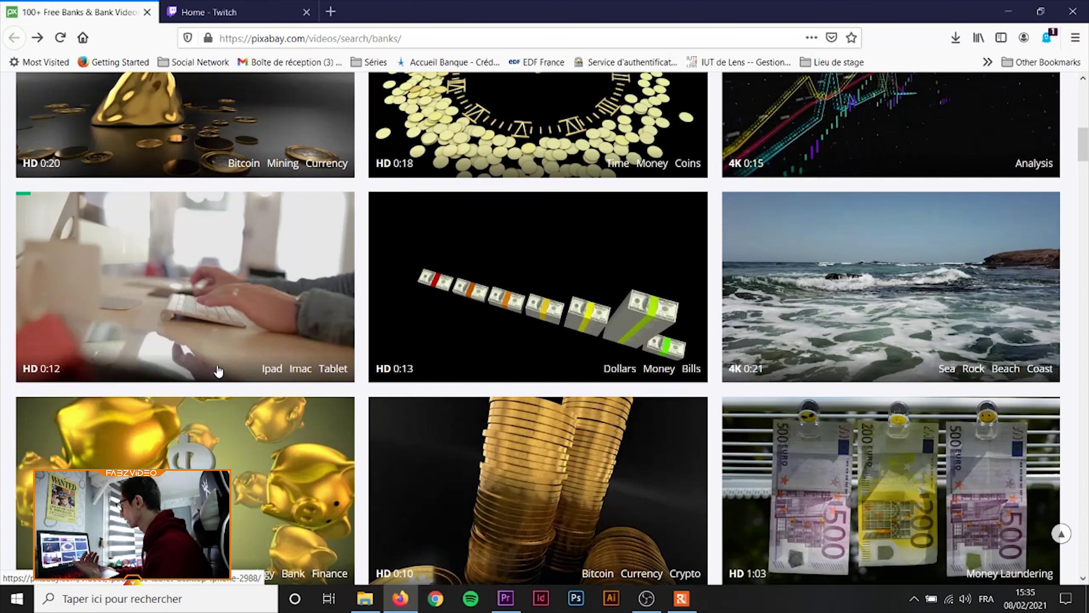
scroll(218, 370, "up", 7)
scroll(260, 360, "down", 5)
scroll(262, 360, "down", 6)
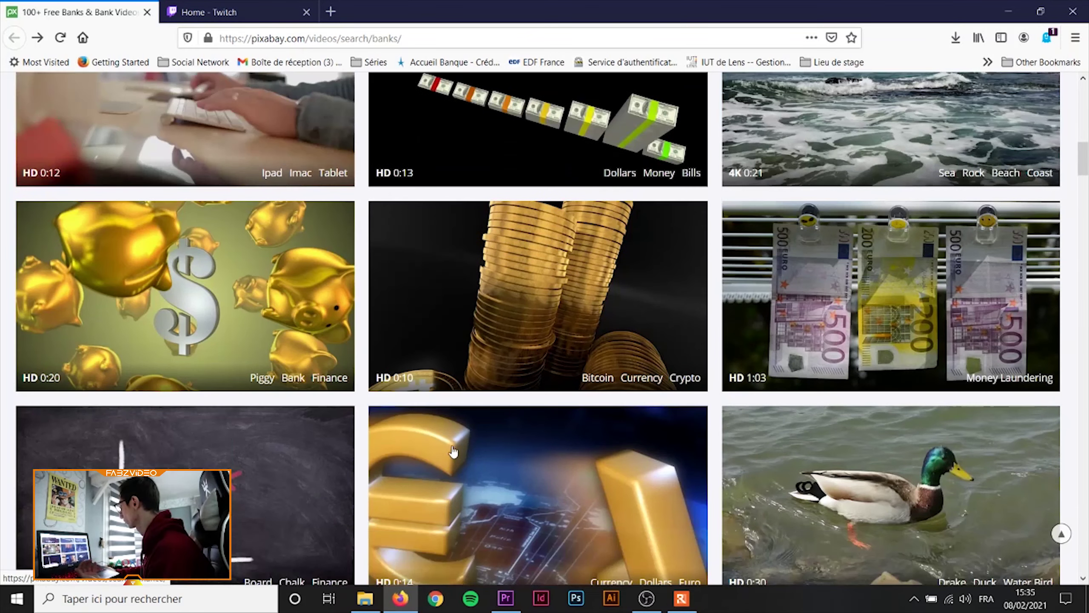
left_click(509, 595)
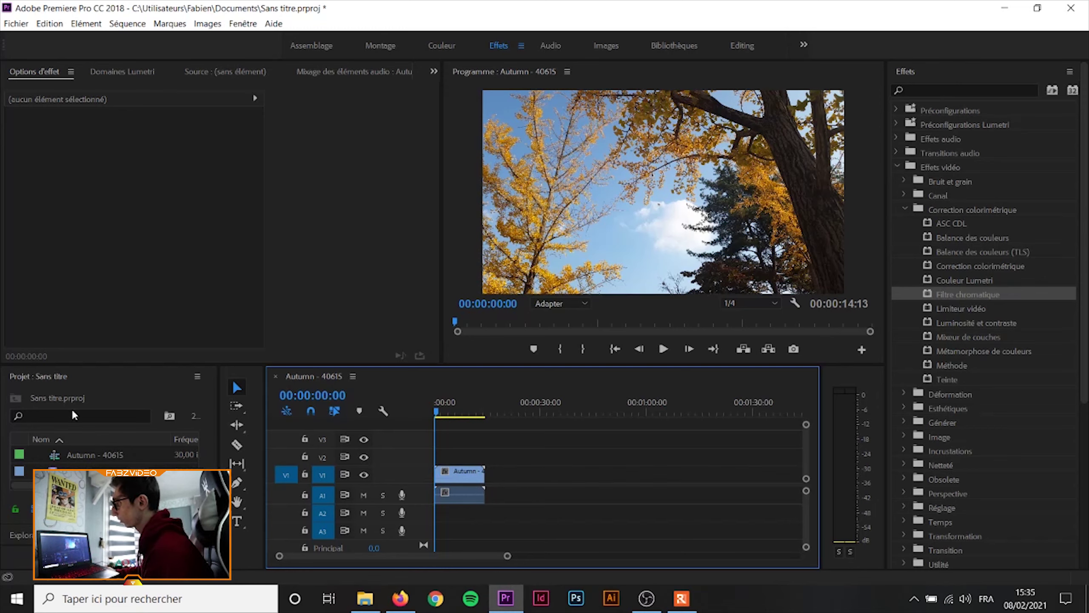
- Create a new Calque d'effets and place it on track V2 at 00:00 above the Autumn clip
right_click(82, 397)
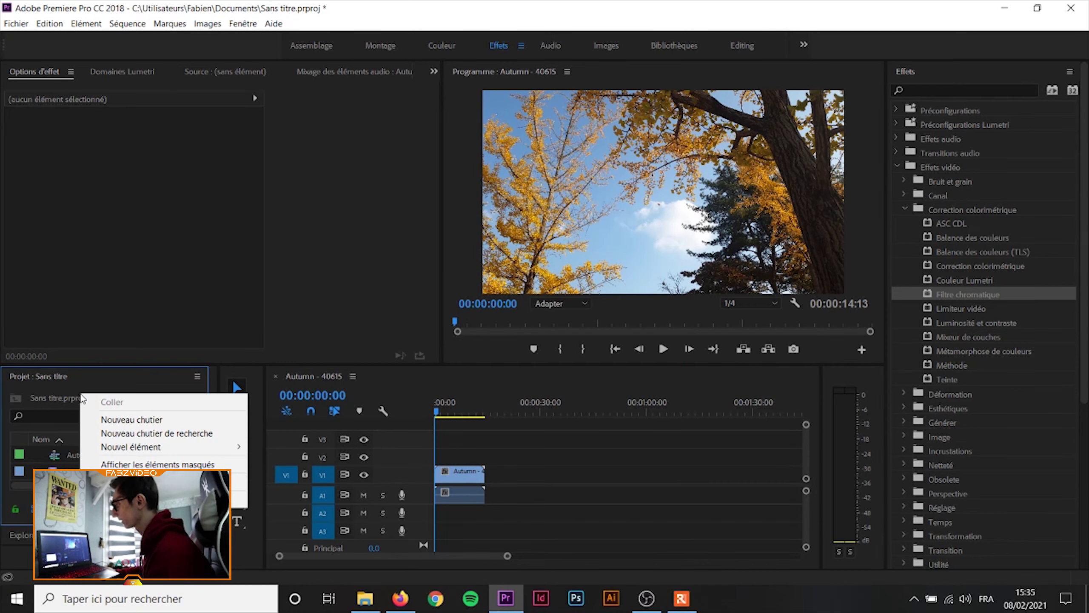
mouse_move(142, 456)
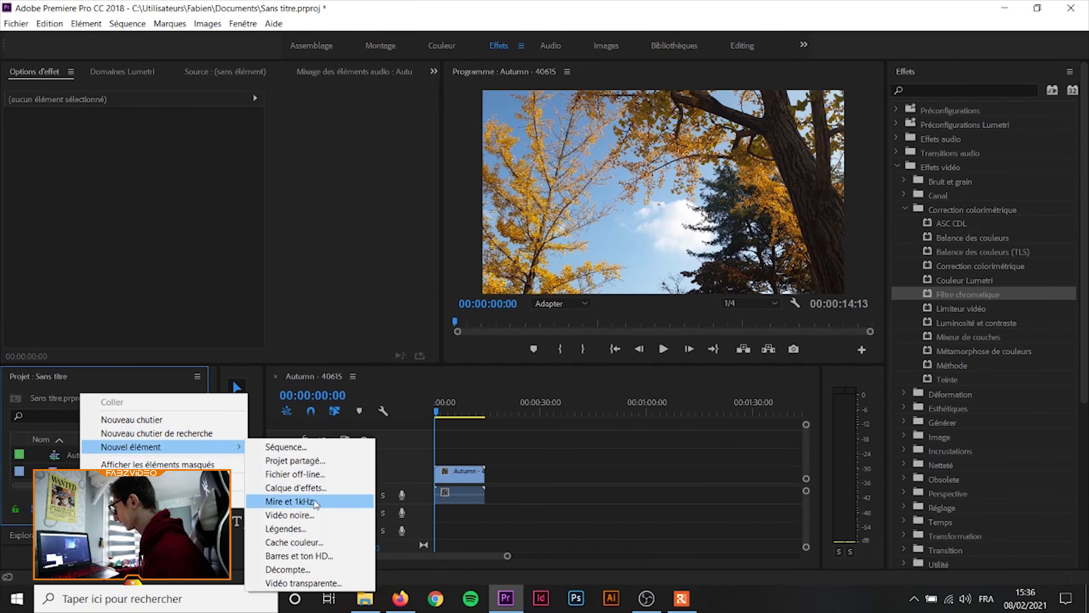
left_click(300, 488)
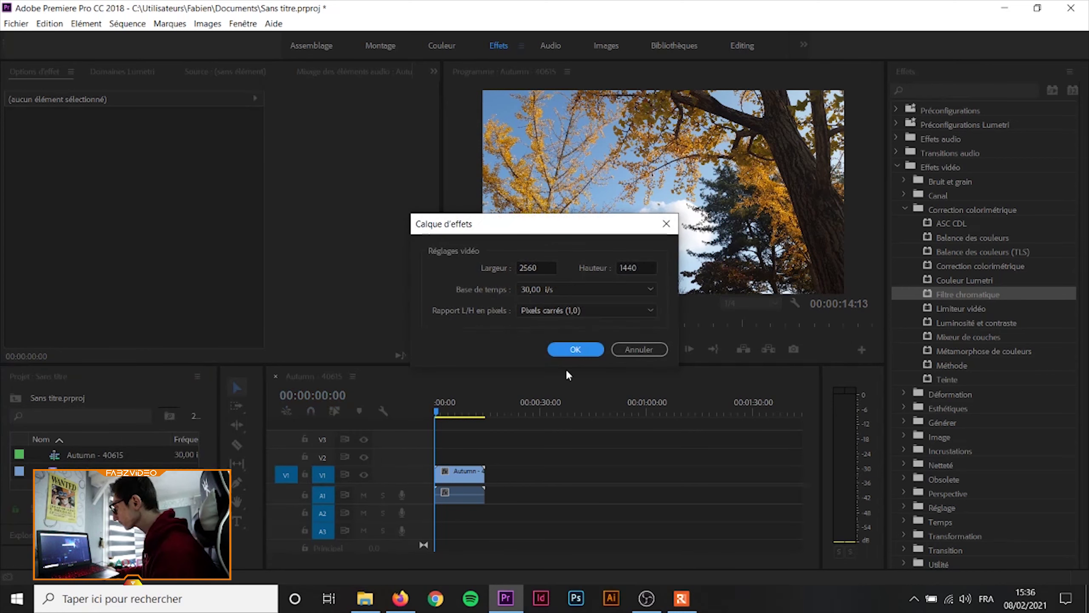
left_click(567, 355)
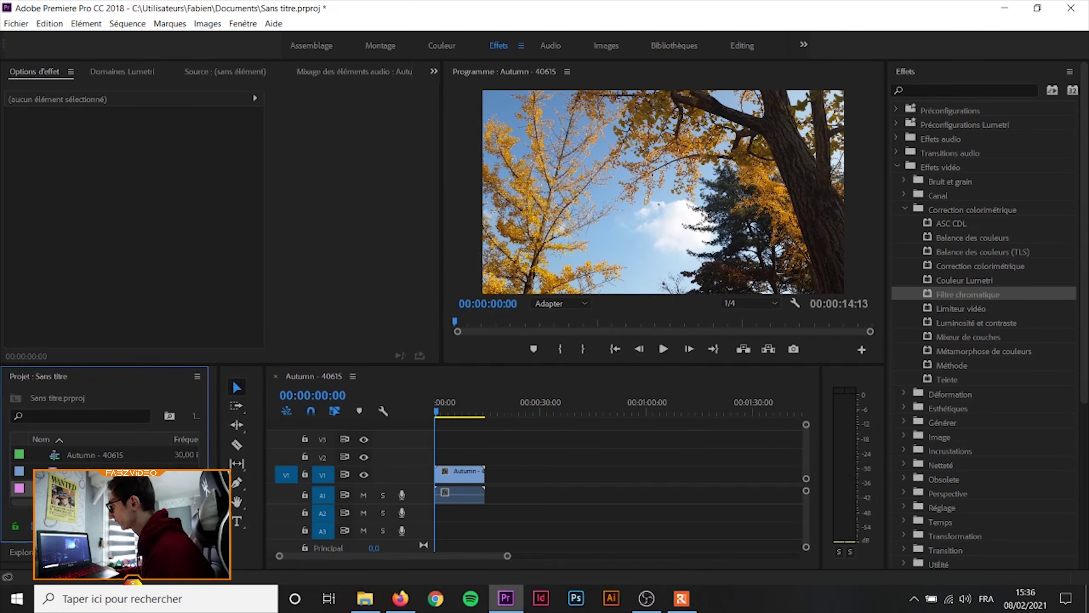
left_click_drag(212, 464, 442, 465)
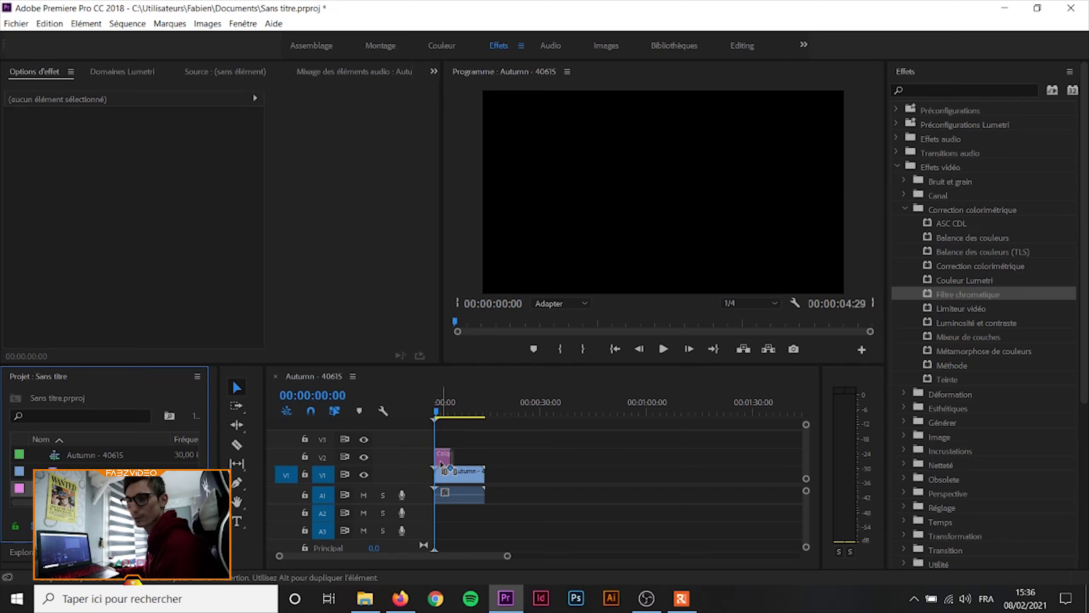
left_click_drag(441, 464, 489, 459)
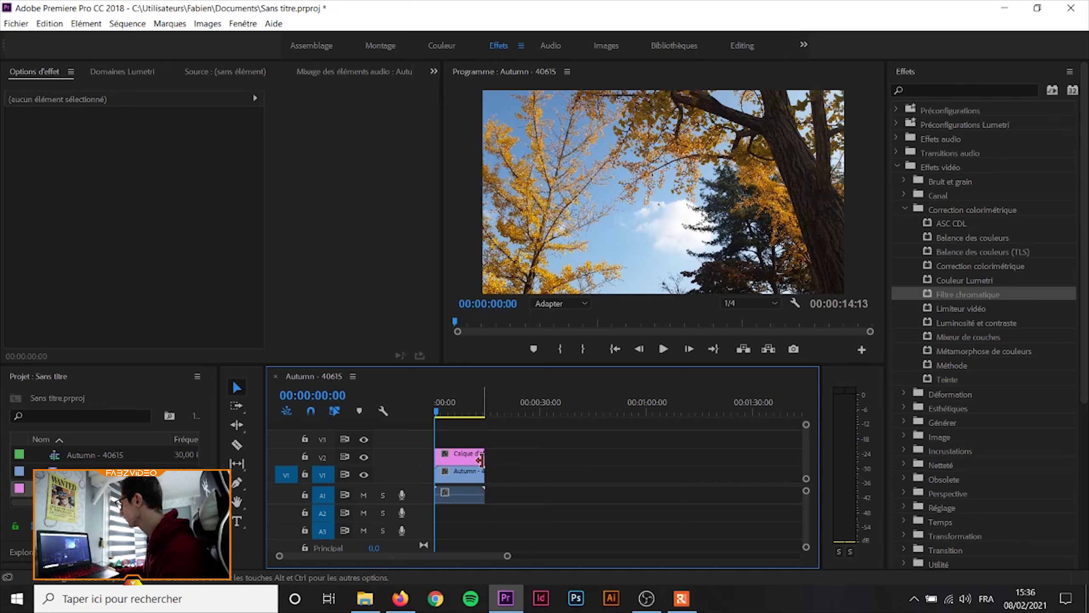
- Drag Filtre chromatique from Effets vidéo > Correction colorimétrique onto the Calque d'effets clip on V2
left_click(898, 167)
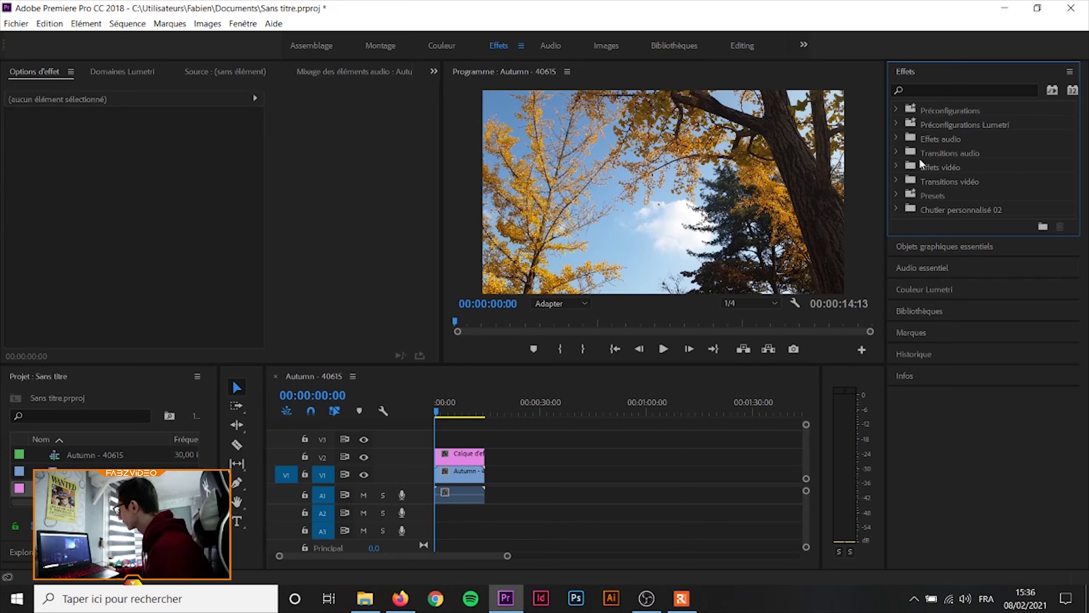
left_click(930, 172)
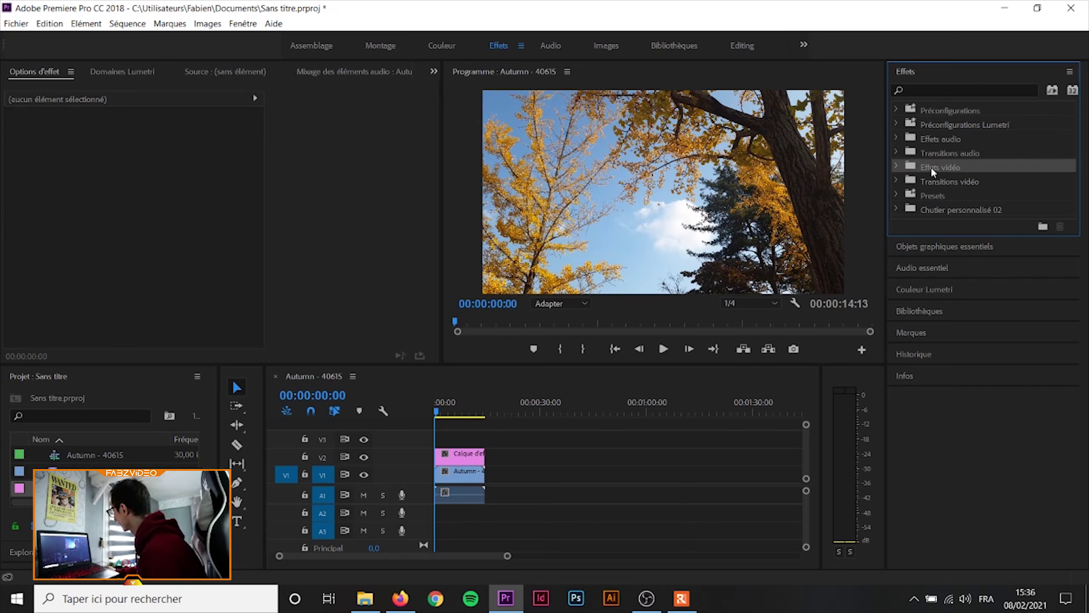
left_click(896, 167)
left_click(911, 213)
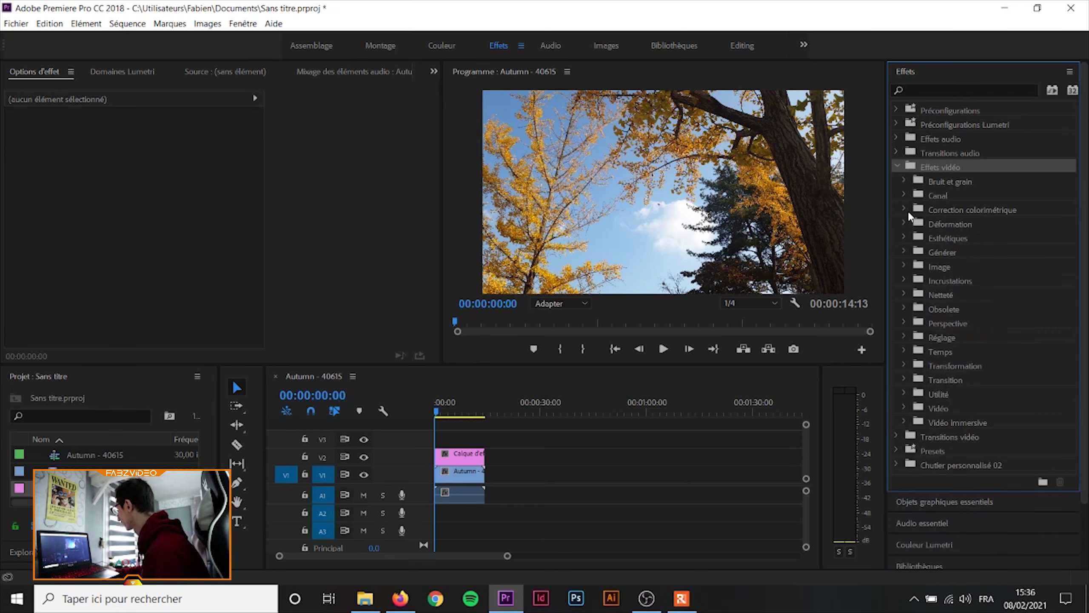
left_click(959, 211)
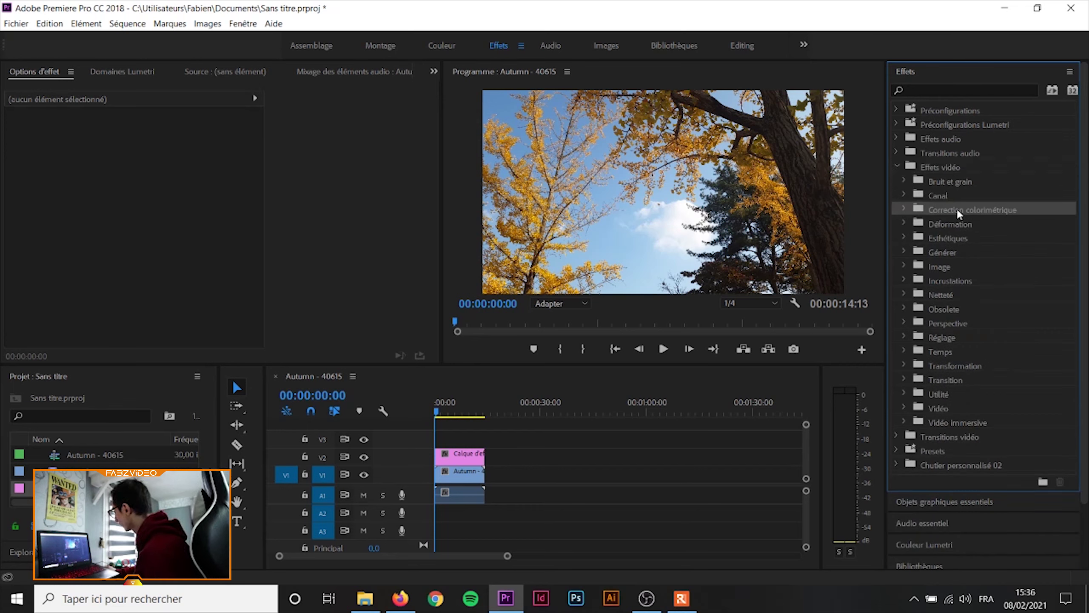
left_click(903, 211)
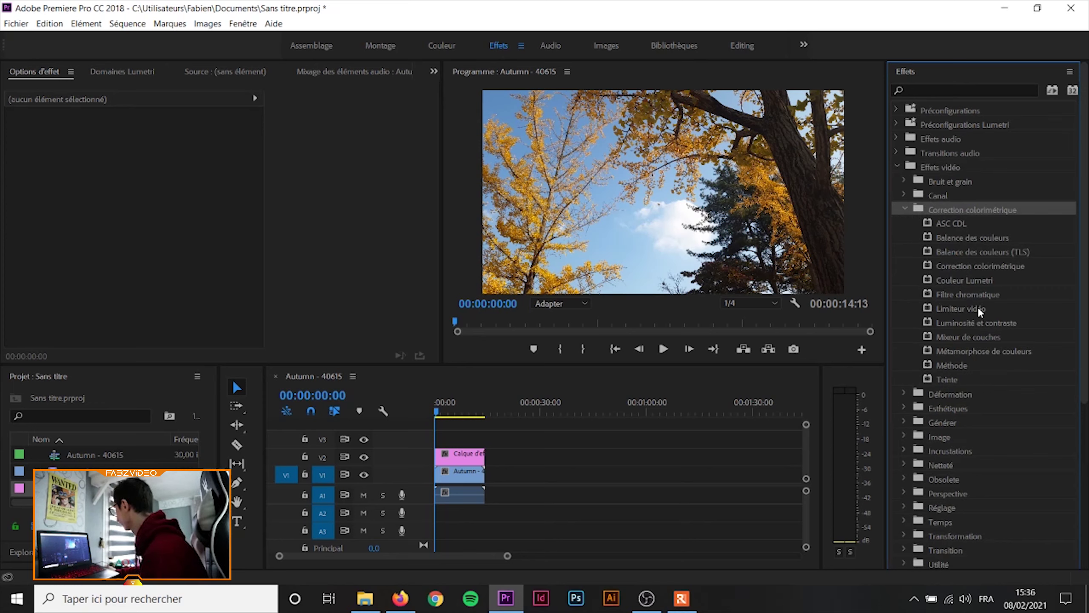
left_click(962, 296)
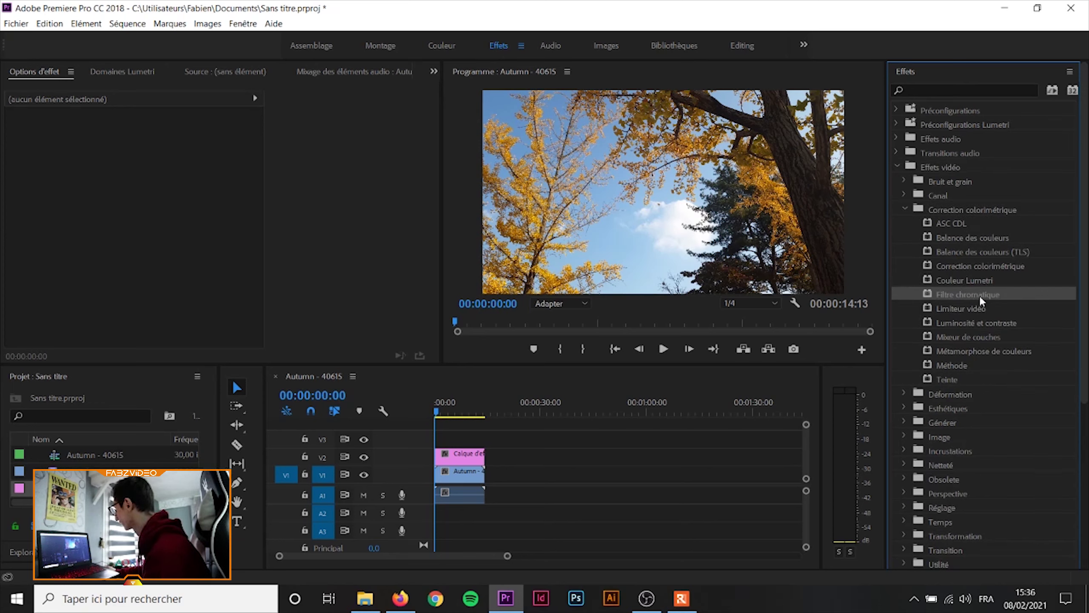
left_click_drag(979, 297, 637, 331)
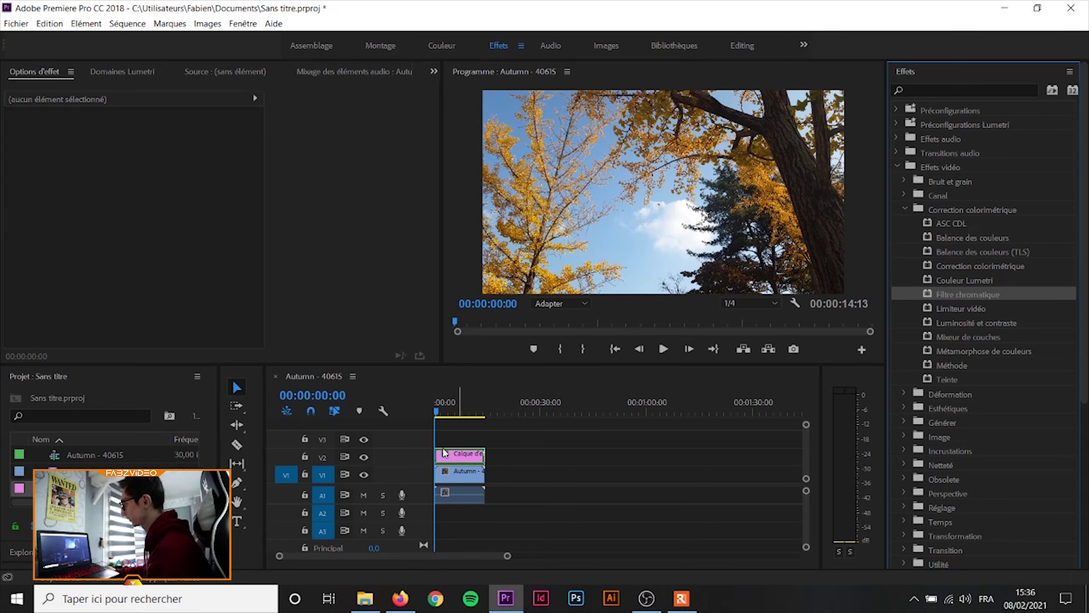
left_click_drag(638, 331, 459, 455)
scroll(107, 271, "down", 1)
- Set Couleur à conserver to the yellow-orange of the autumn leaves using the eyedropper
scroll(107, 271, "down", 1)
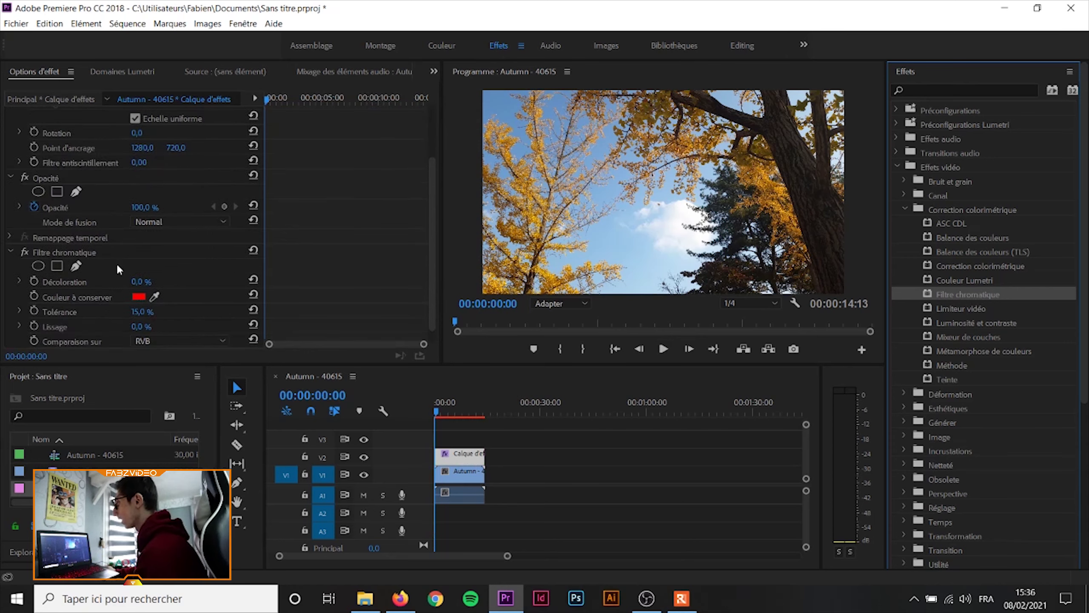
scroll(115, 262, "down", 1)
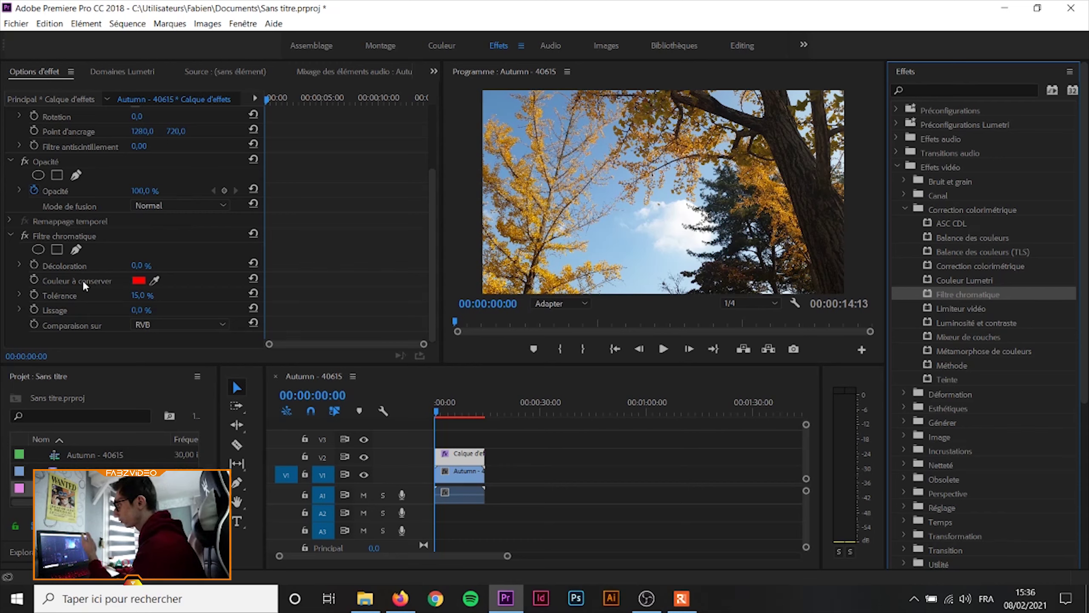
left_click(160, 280)
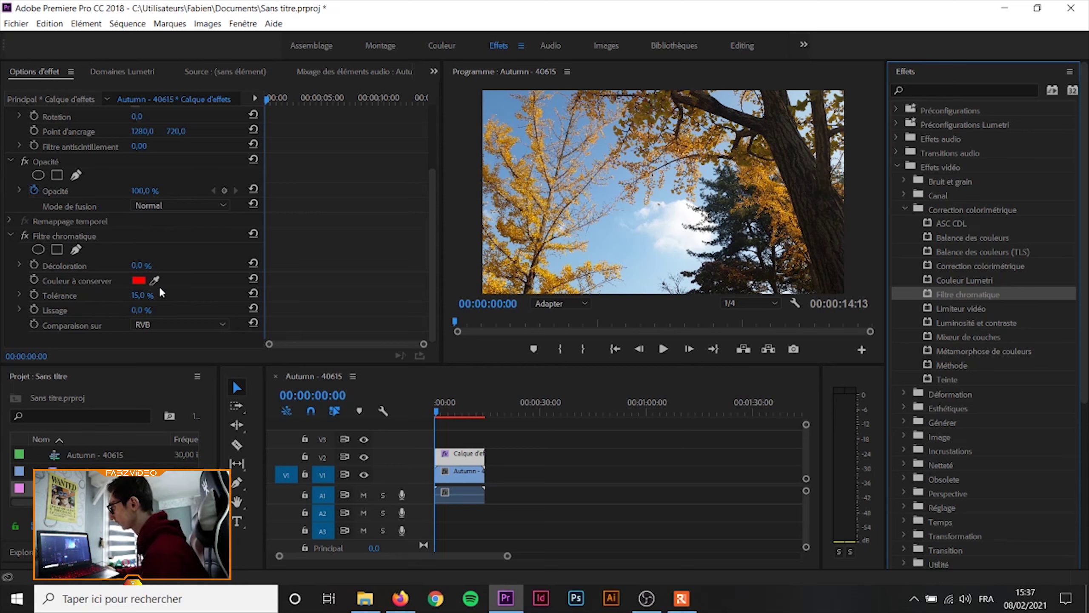
left_click(158, 281)
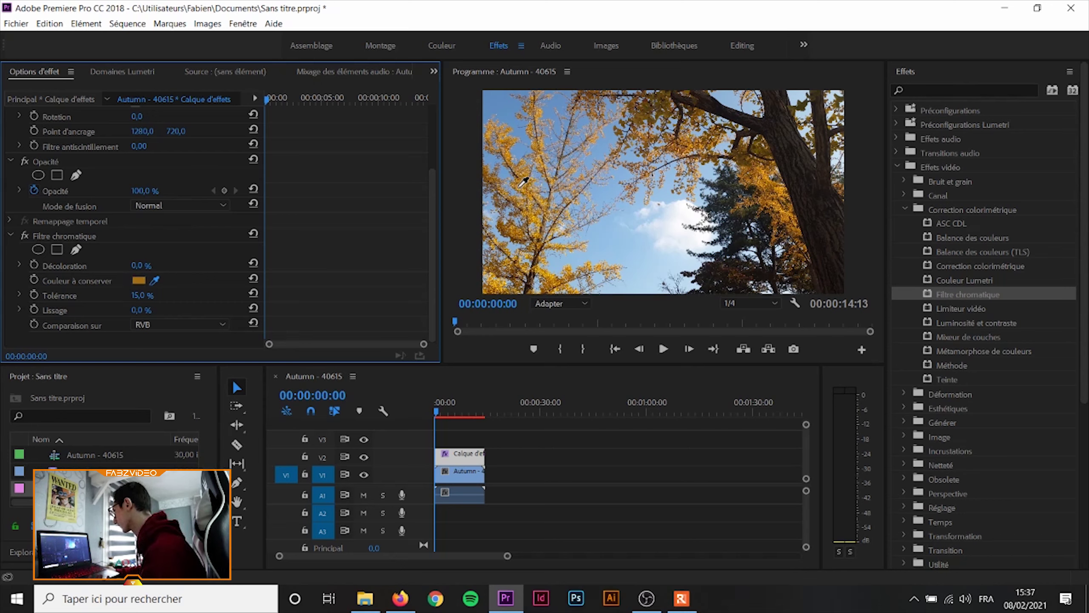
left_click(522, 187)
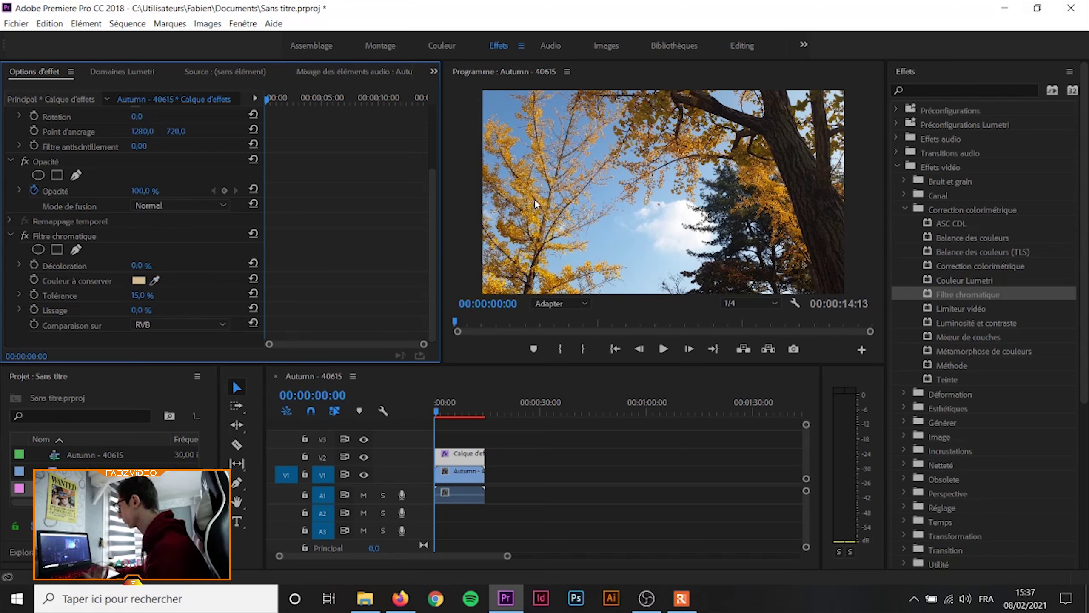
left_click(162, 274)
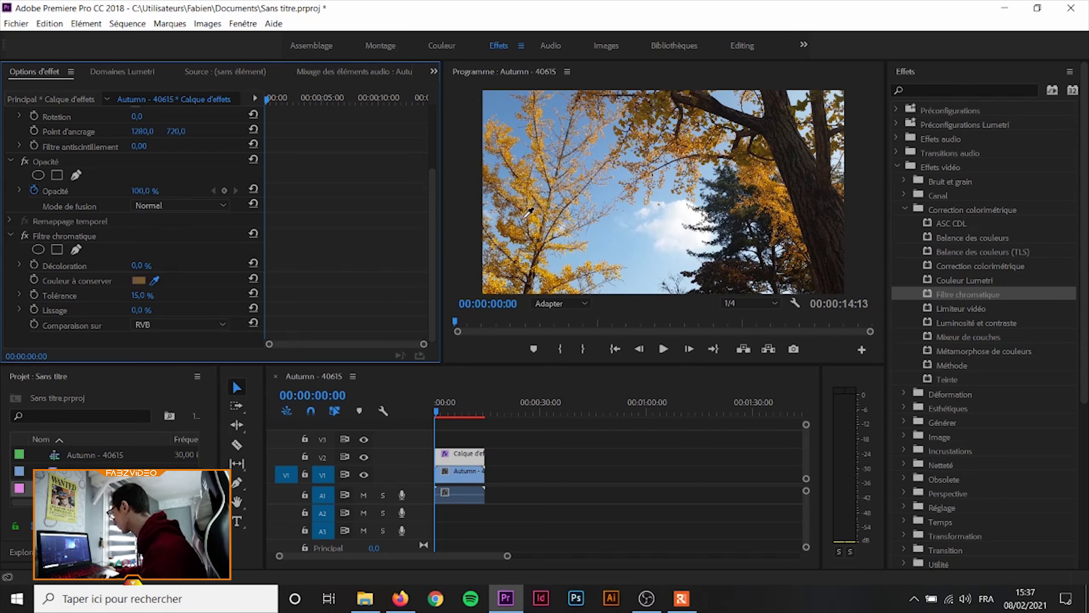
left_click(514, 224)
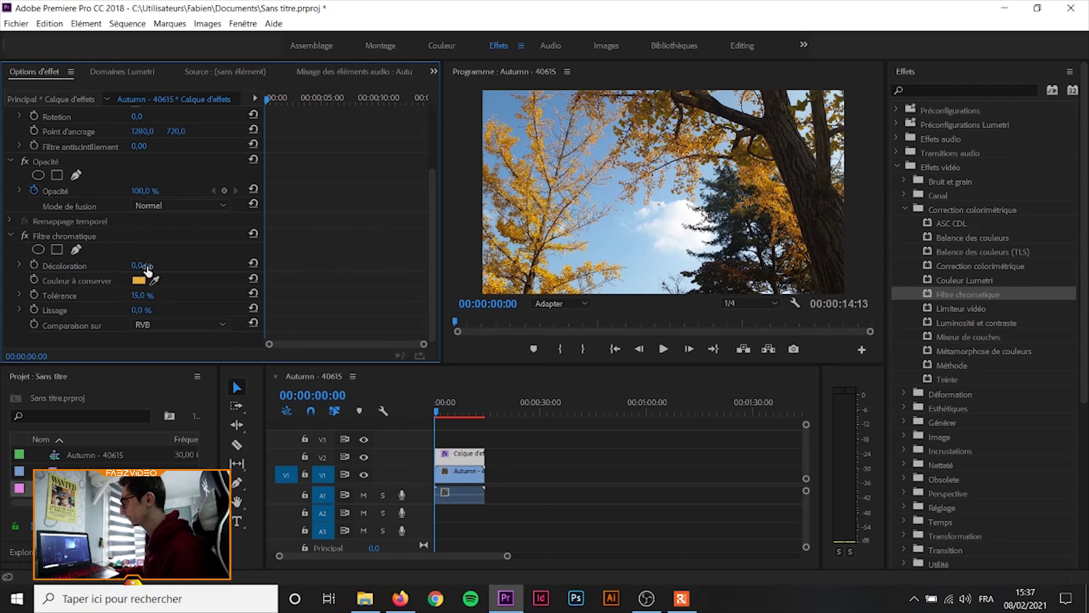
- Set Décoloration to 100 % and switch Comparaison sur from RVB to Teinte
left_click_drag(148, 268, 198, 268)
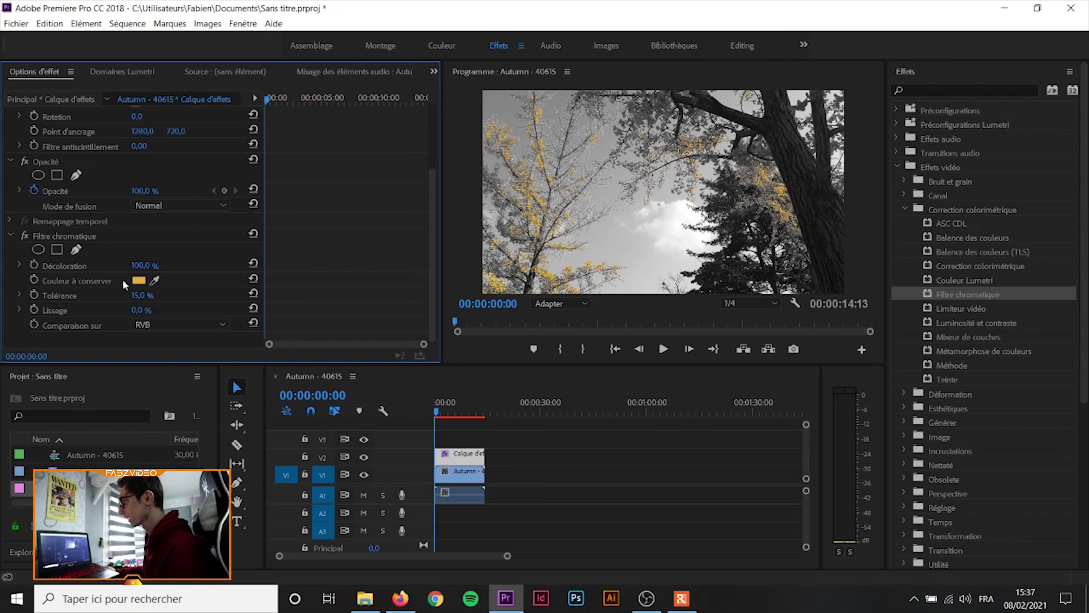
left_click(167, 325)
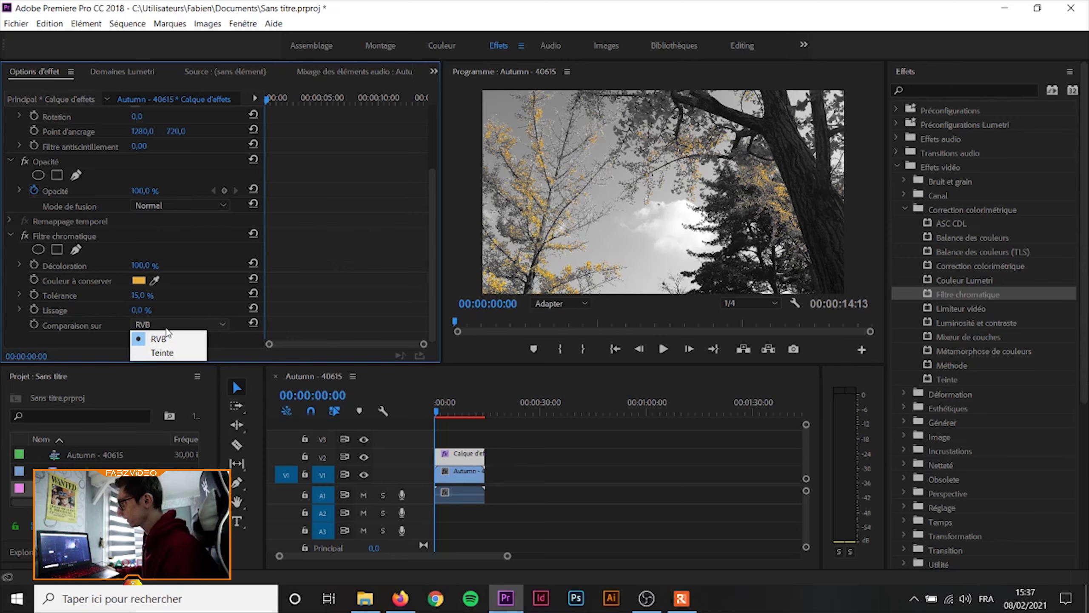
left_click(167, 353)
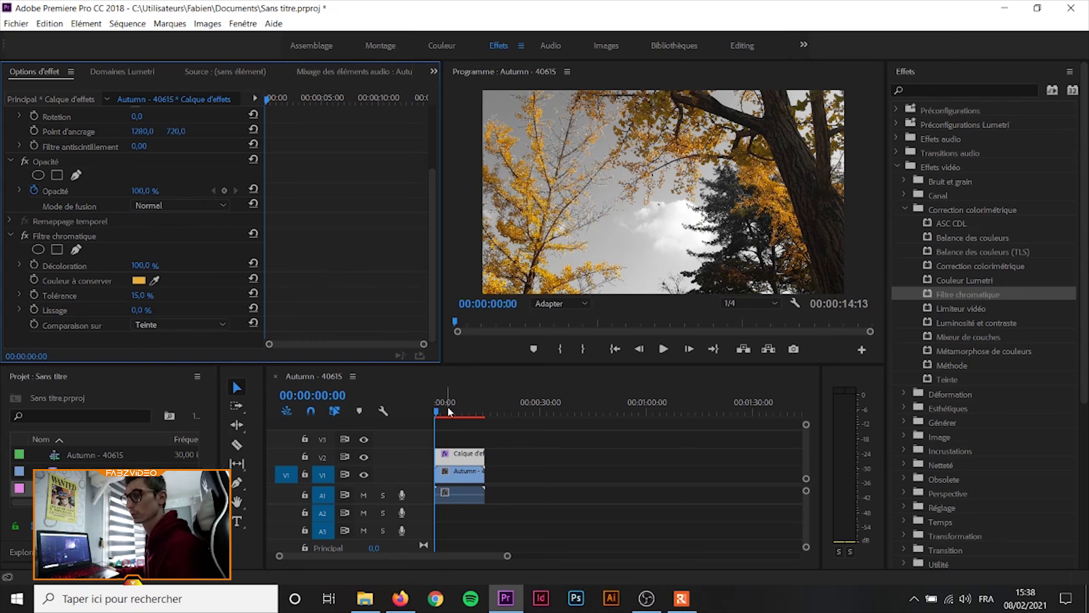
- While previewing playback, set Tolérance to 22,0 % and Lissage to 12,0 %
key("space")
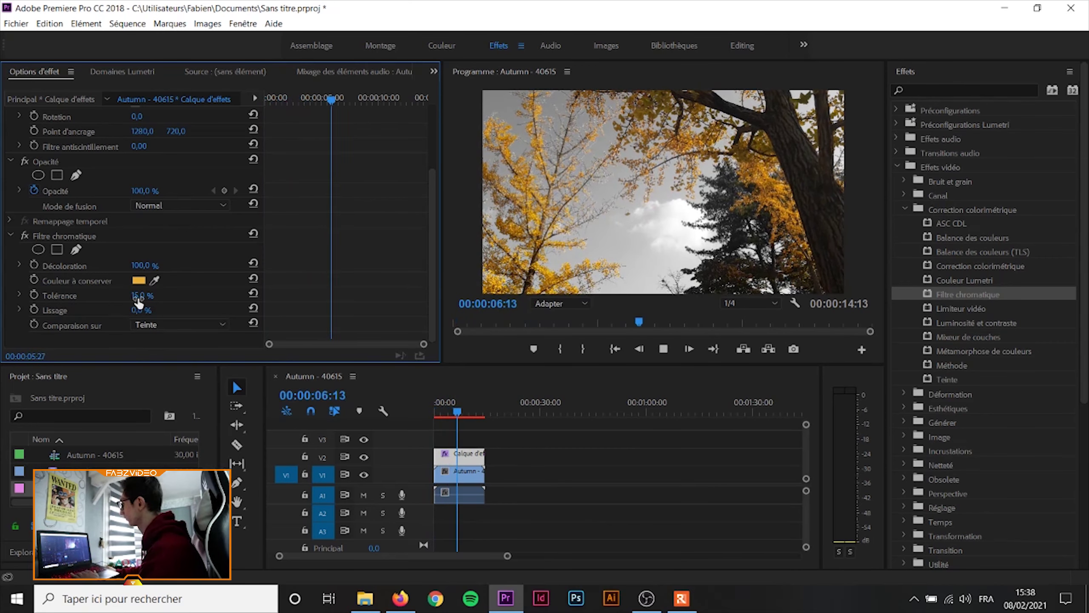
left_click_drag(139, 303, 180, 301)
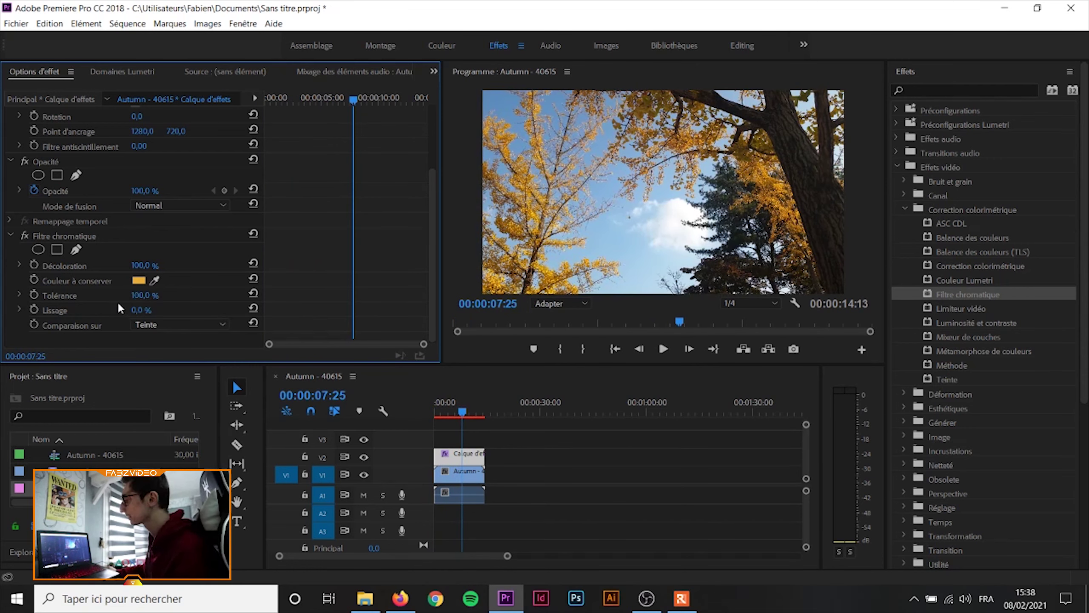
left_click_drag(142, 295, 190, 290)
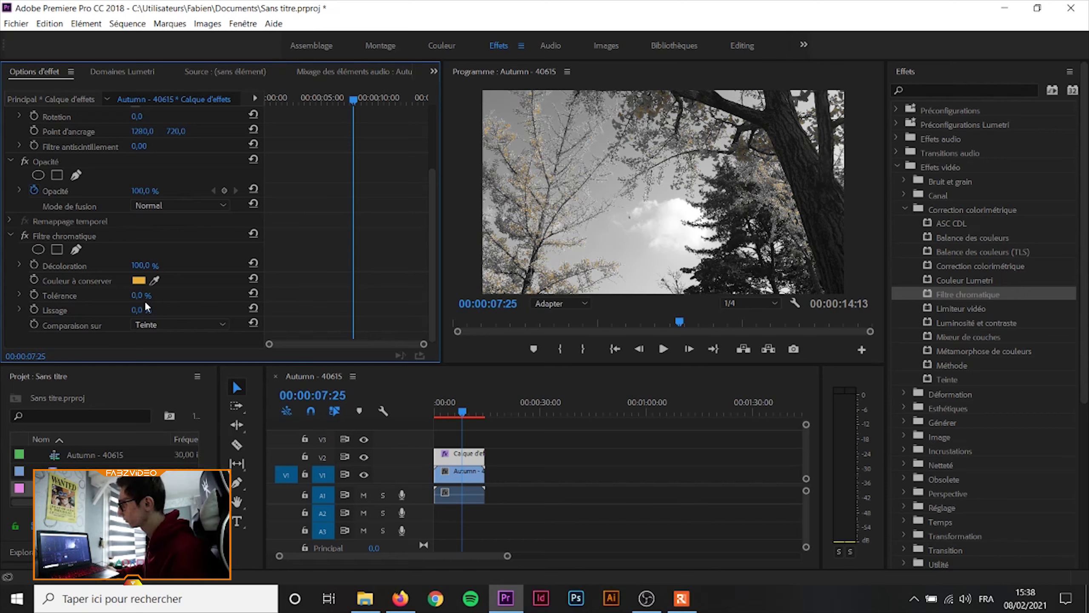
left_click_drag(143, 296, 144, 296)
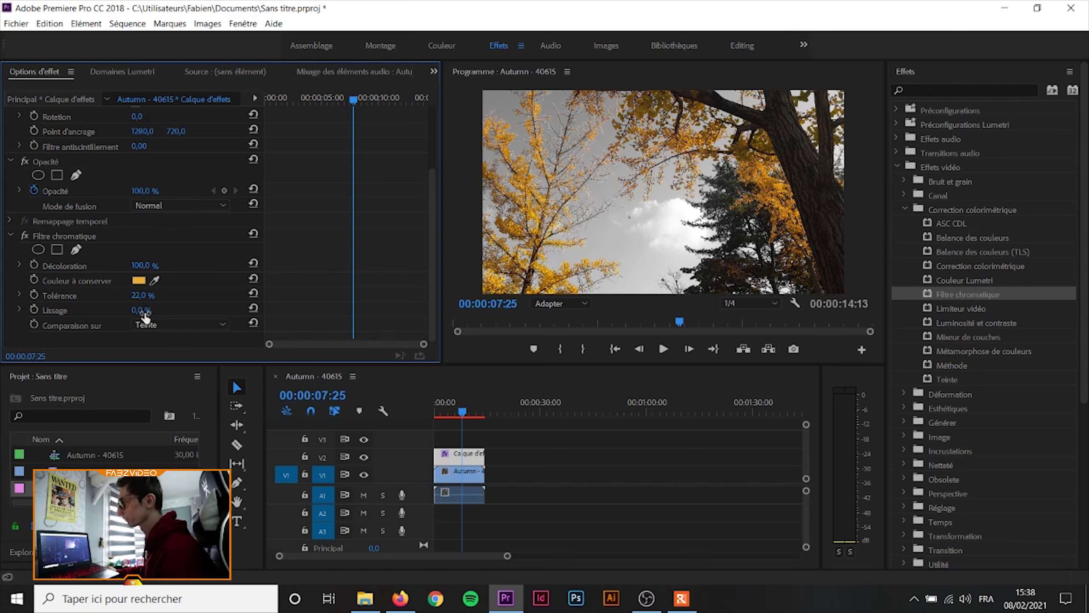
left_click_drag(143, 310, 150, 308)
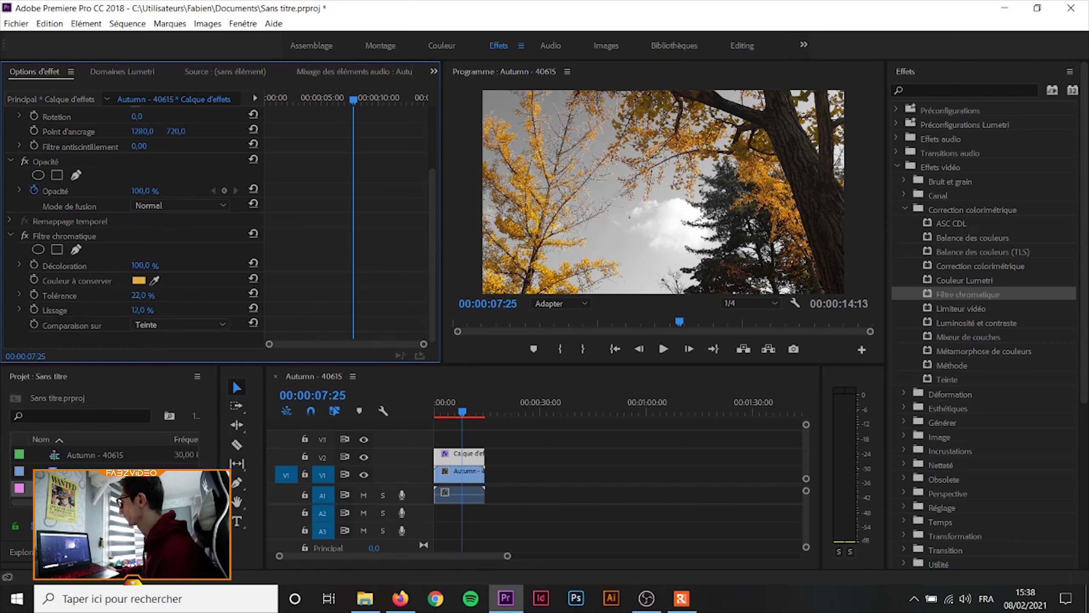